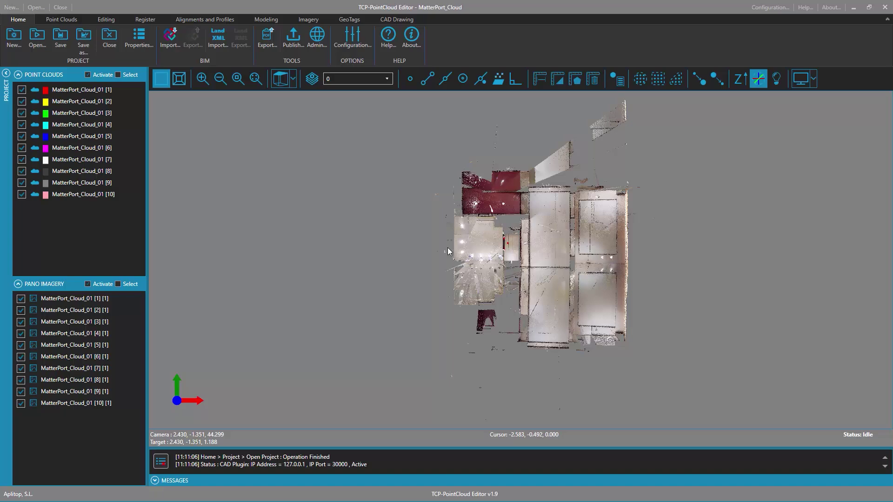
- Switch the point cloud representation to one colour per cloud
drag(568, 240, 553, 215)
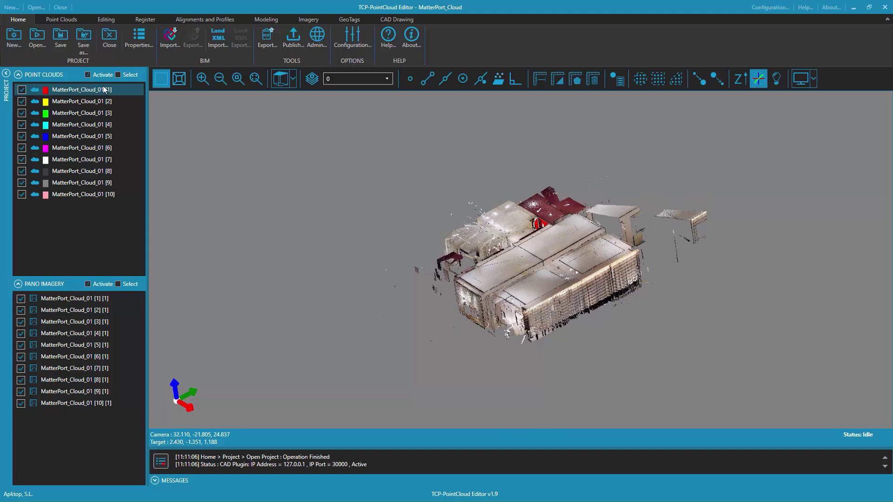
click(68, 20)
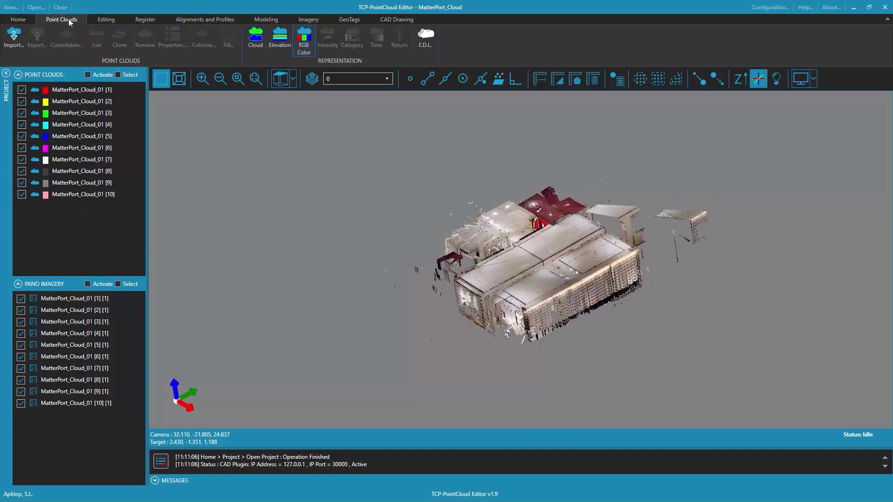
click(259, 39)
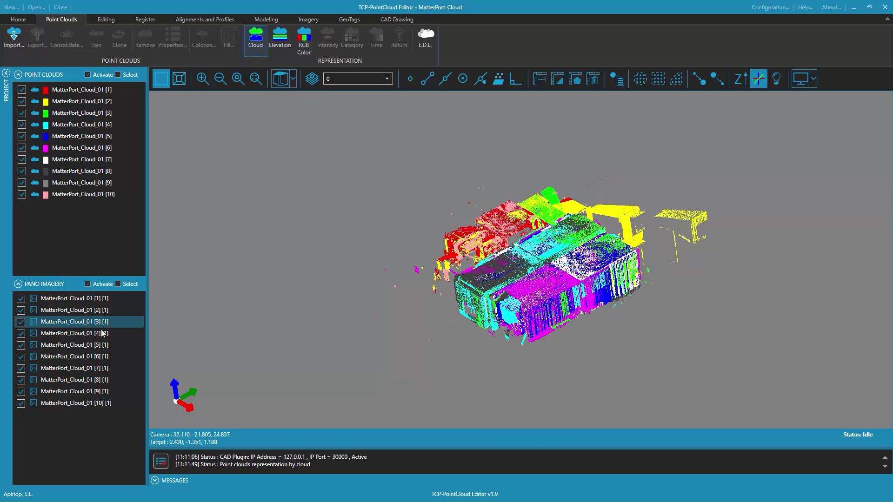
- Select the pano image MatterPort_Cloud_01 [6] [1] and zoom to it in the model
click(79, 358)
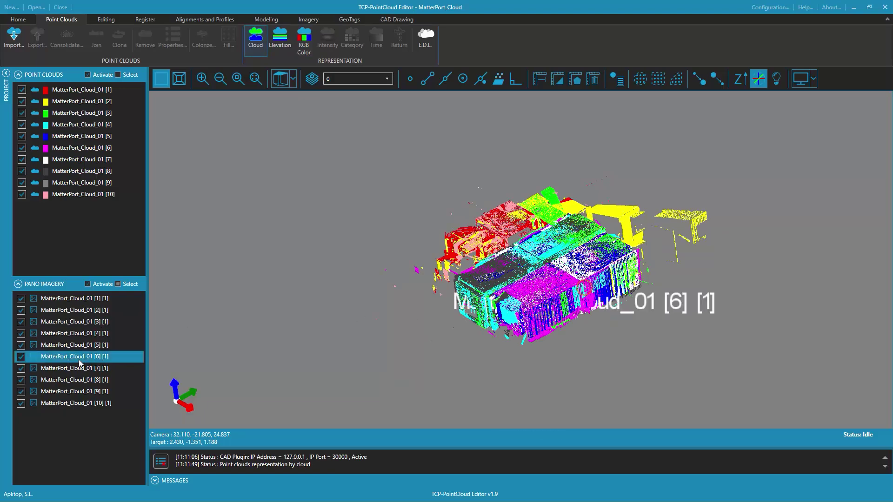
right_click(79, 359)
click(100, 368)
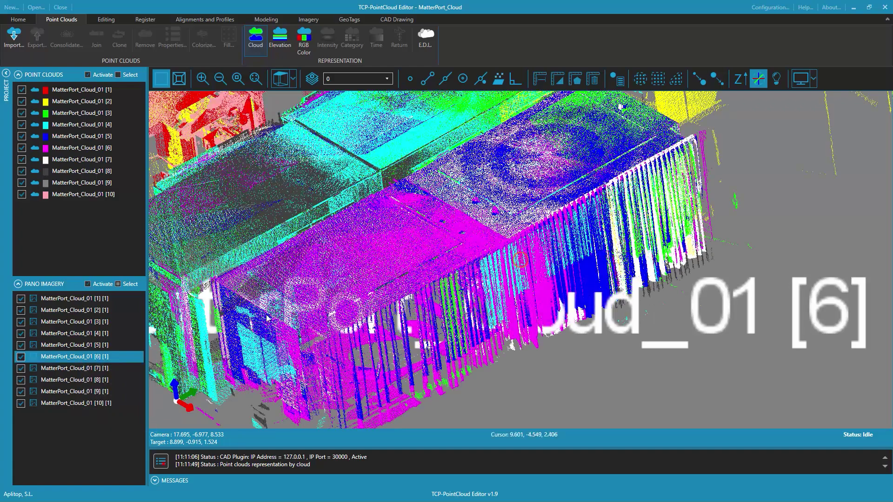
- Review the properties of pano image MatterPort_Cloud_01 [6] [1], going through its images from Skybox 0 to Skybox 5 and back
right_click(95, 359)
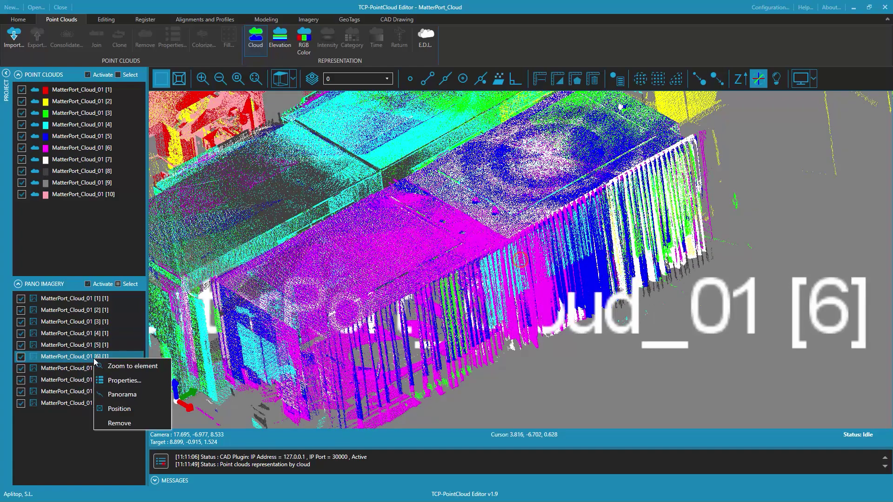
click(125, 382)
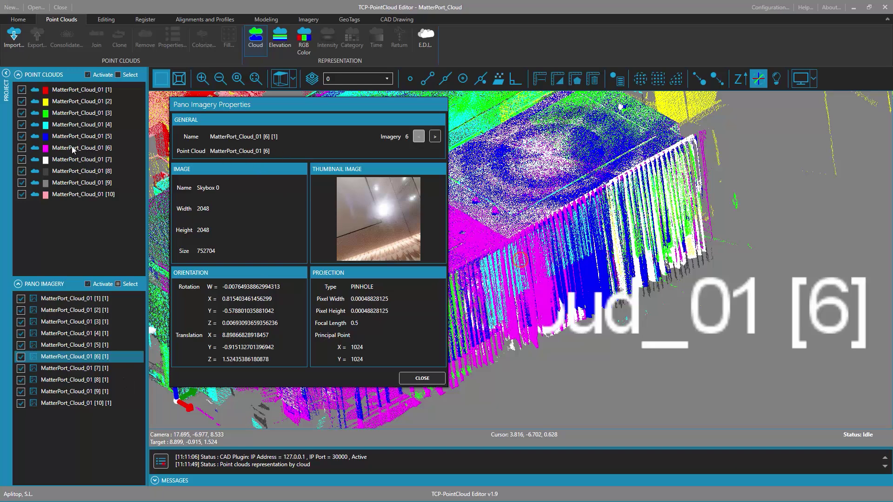
click(436, 139)
click(437, 140)
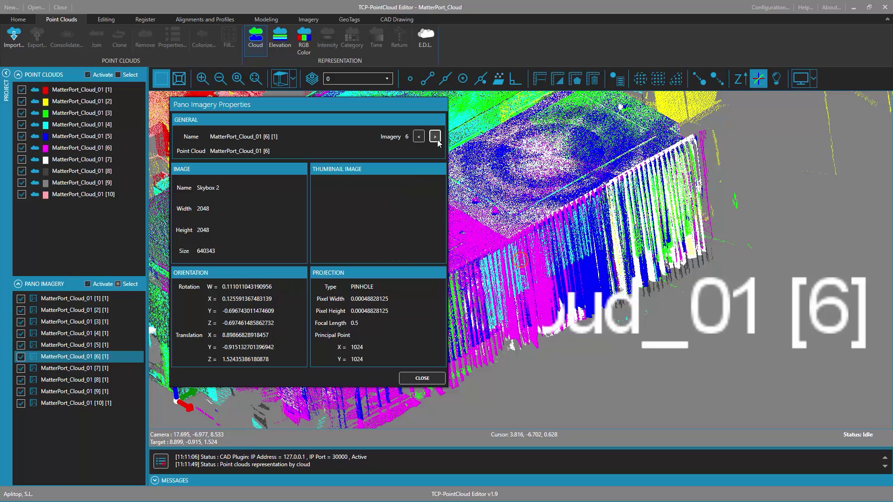
click(437, 139)
click(437, 139)
click(437, 140)
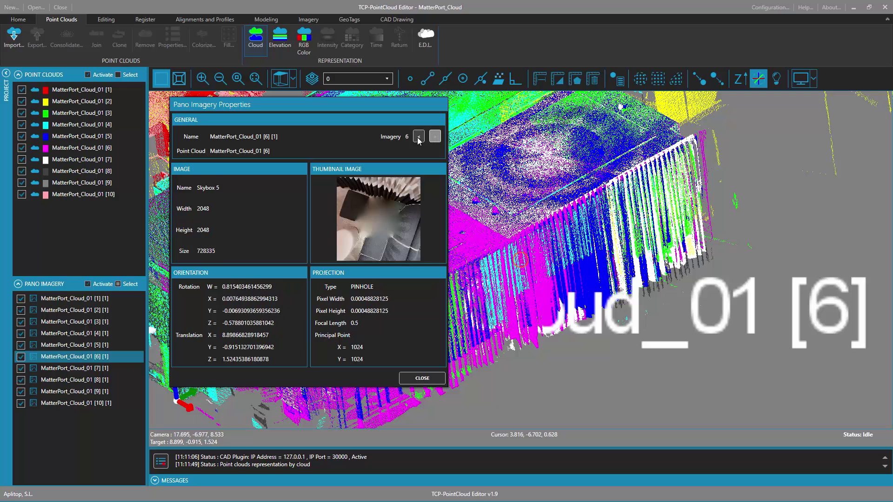
click(418, 139)
click(419, 139)
click(419, 138)
click(419, 139)
click(418, 138)
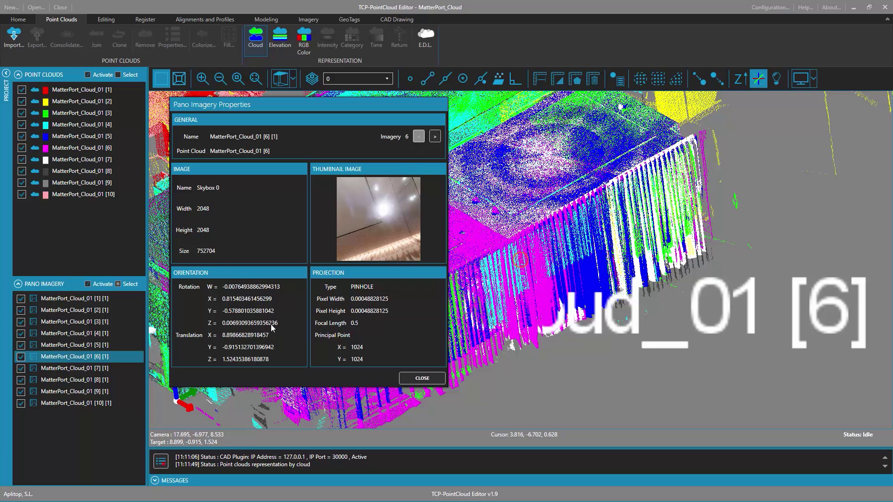
click(422, 378)
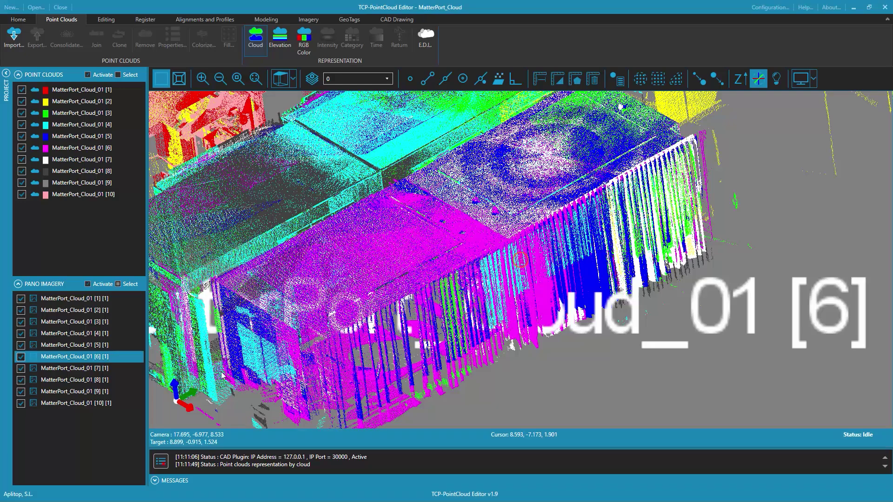
- Open the panorama of MatterPort_Cloud_01 [6] [1] and look up towards the ceiling above the wall picture
right_click(82, 358)
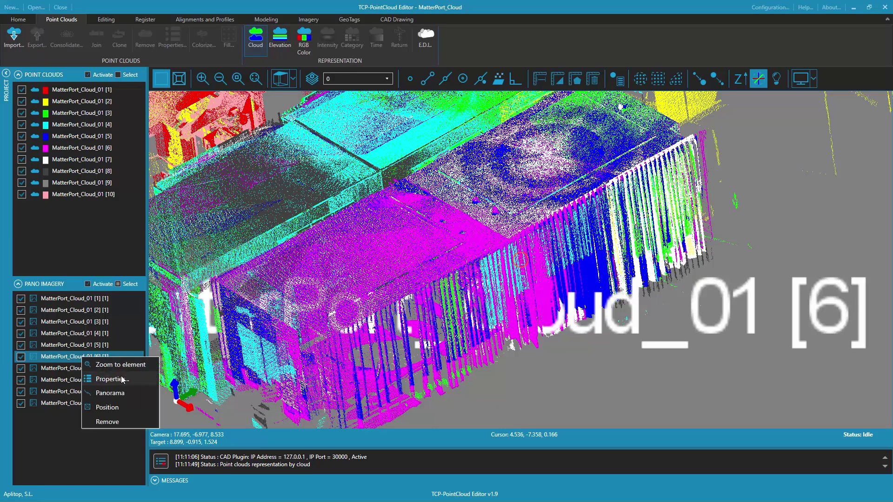
click(111, 393)
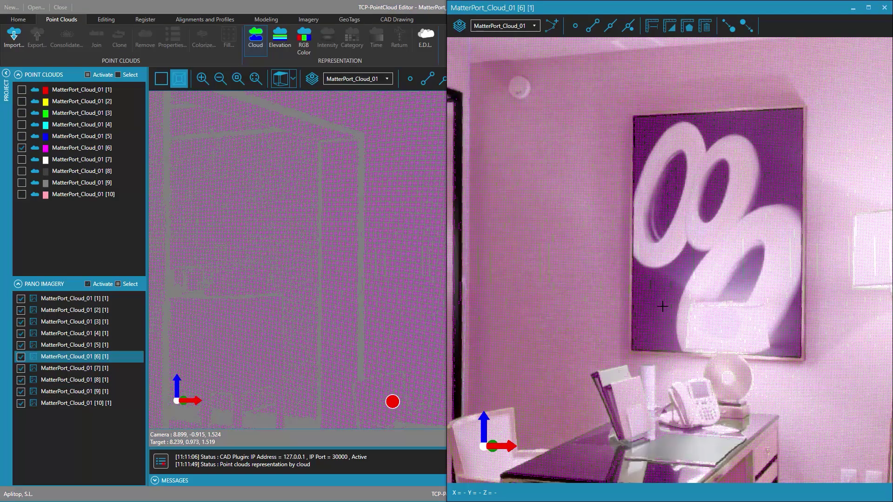
drag(663, 307, 658, 286)
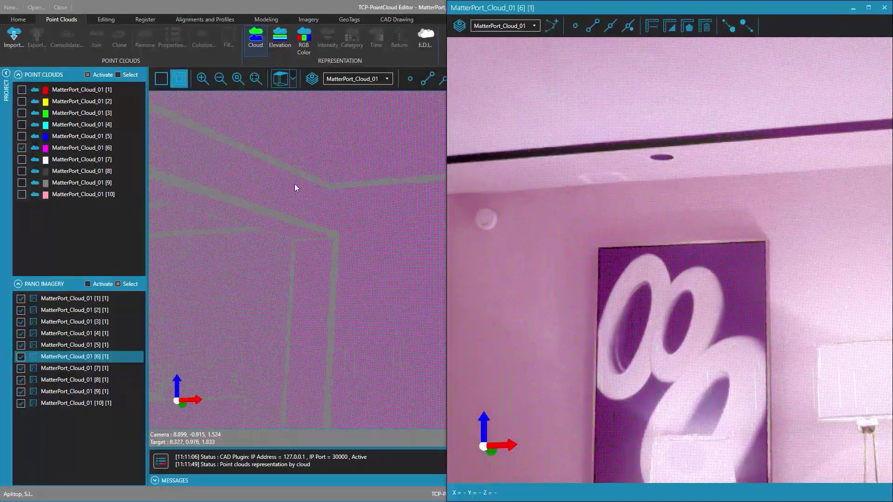
- Show the point clouds in RGB colour and fit the main editor window into the half of the screen beside the panorama
click(305, 41)
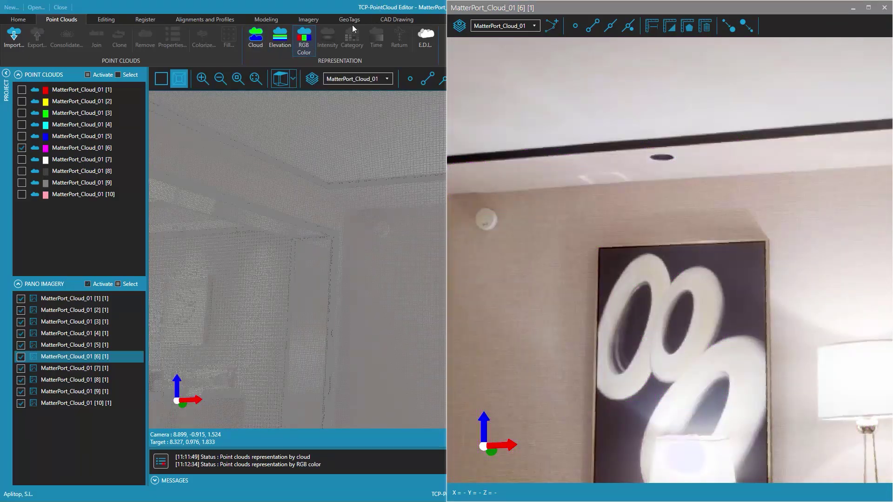
drag(350, 7, 43, 137)
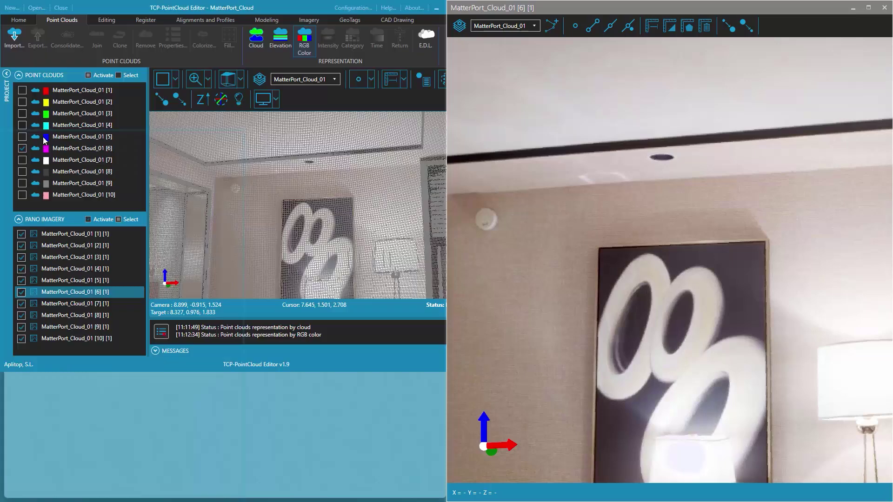
key(super+Left)
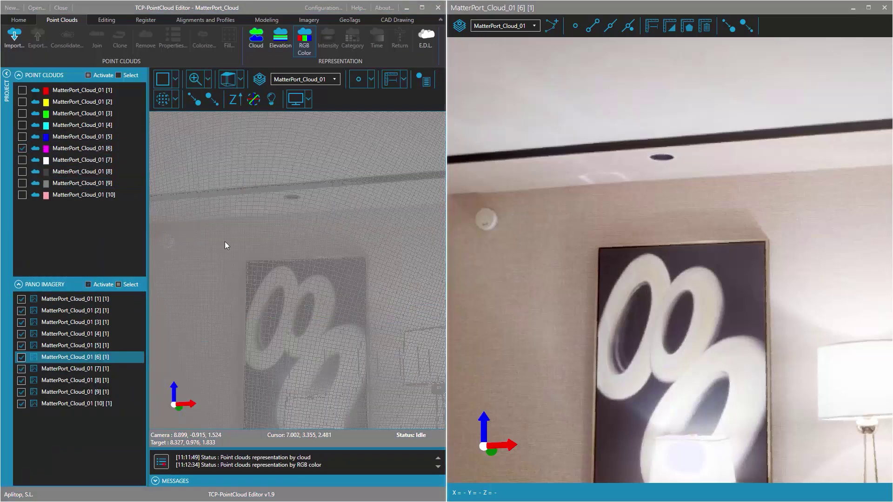
- Increase the displayed point size by two steps and collapse the project tree to enlarge the point cloud view
click(196, 103)
click(196, 102)
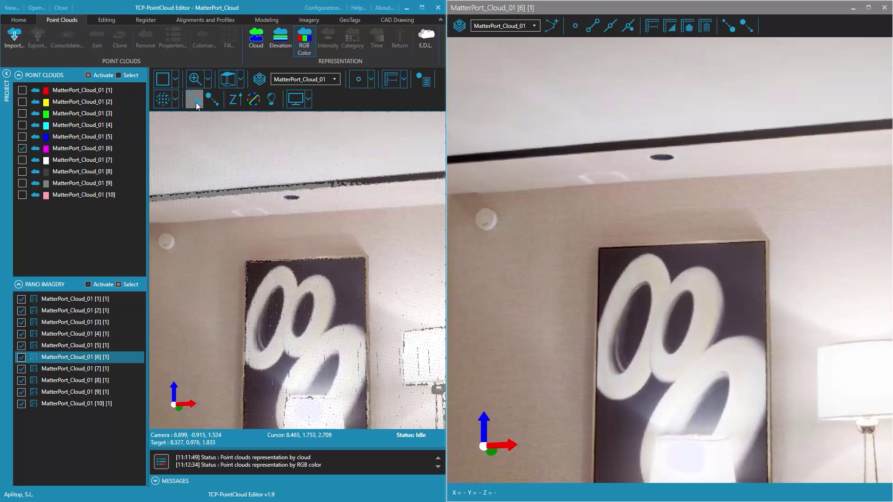
click(6, 82)
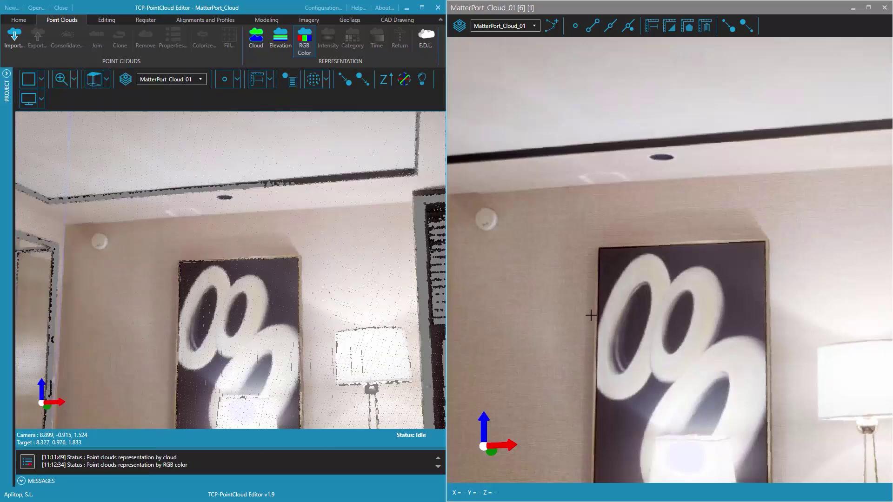
- Measure the doorway's 3D distances in the panorama with point snap, from the frame's upper right corner to its lower left corner
mouse_move(706, 323)
mouse_down()
mouse_move(652, 345)
mouse_move(639, 375)
mouse_move(702, 364)
mouse_move(726, 279)
mouse_move(599, 174)
mouse_up()
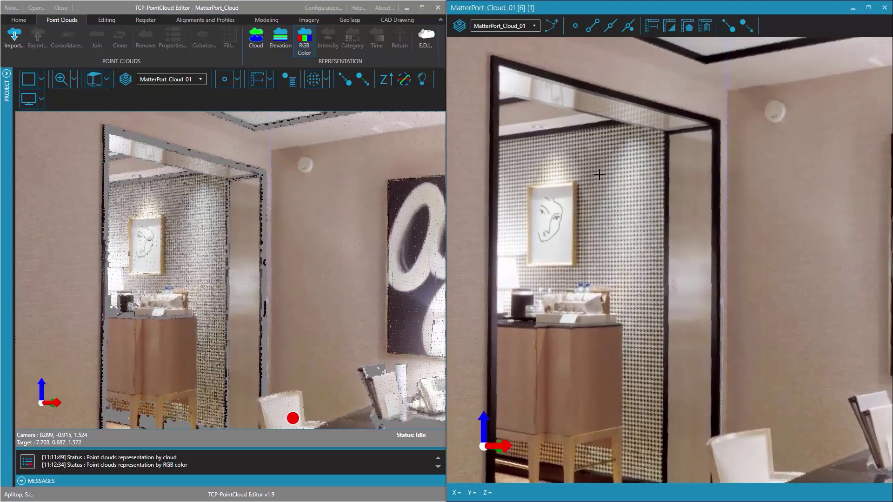
click(575, 25)
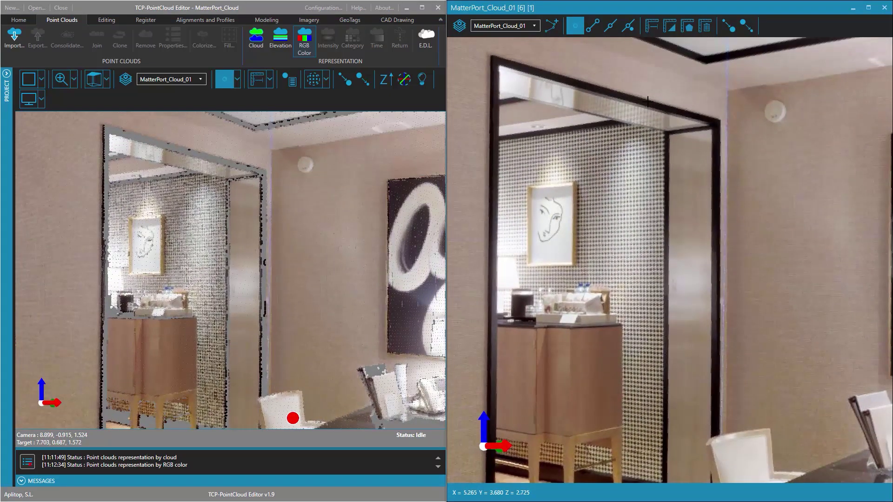
click(670, 26)
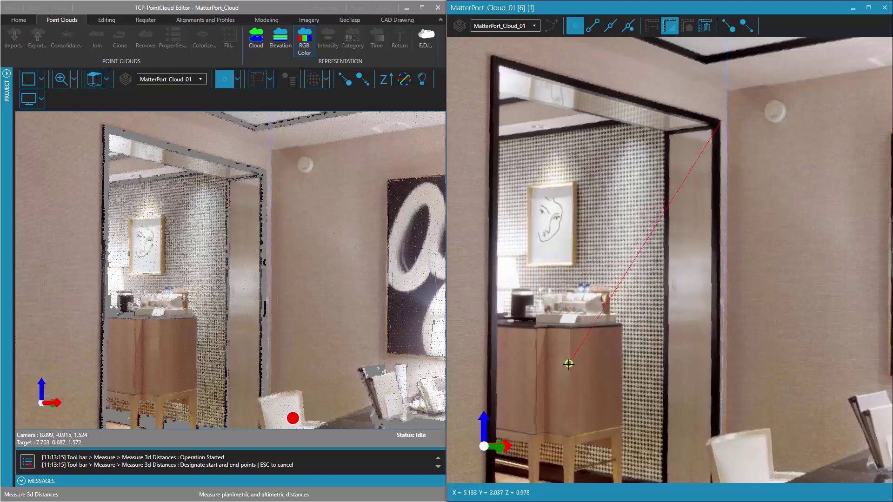
middle_drag(569, 365, 625, 111)
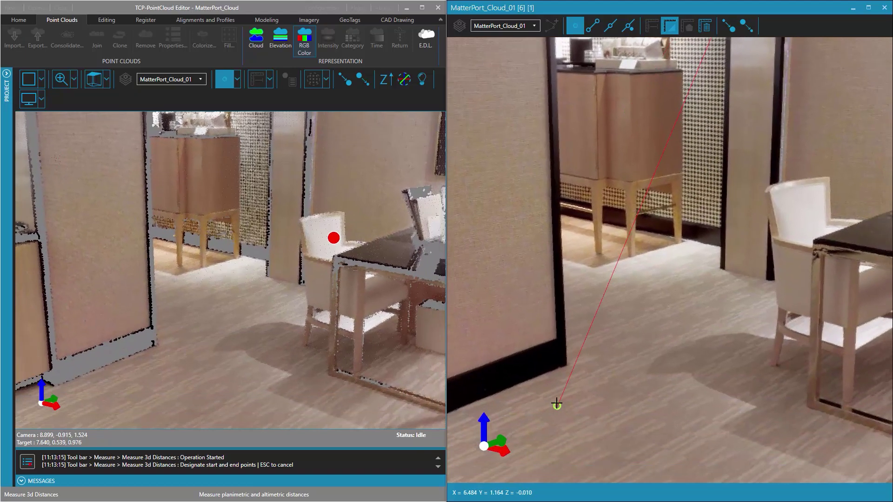
click(561, 369)
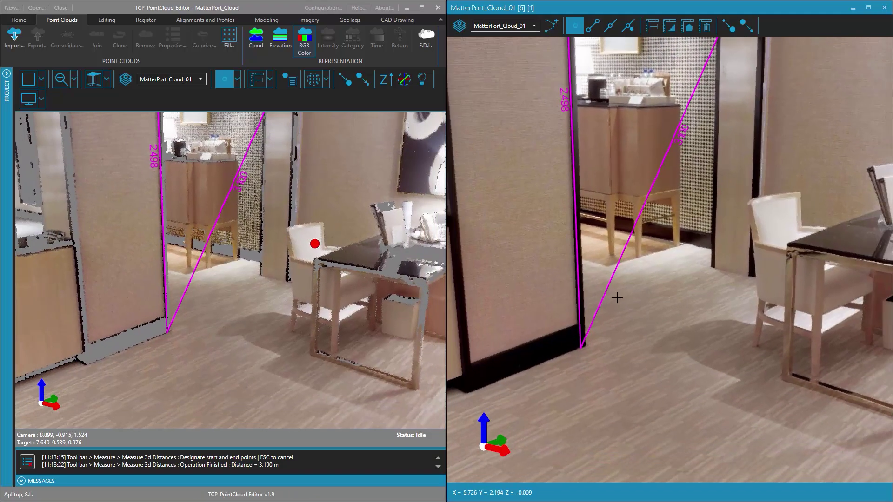
- Inspect the doorway dimensions in both the panorama and the point cloud, and delete the measurements
drag(617, 298, 641, 210)
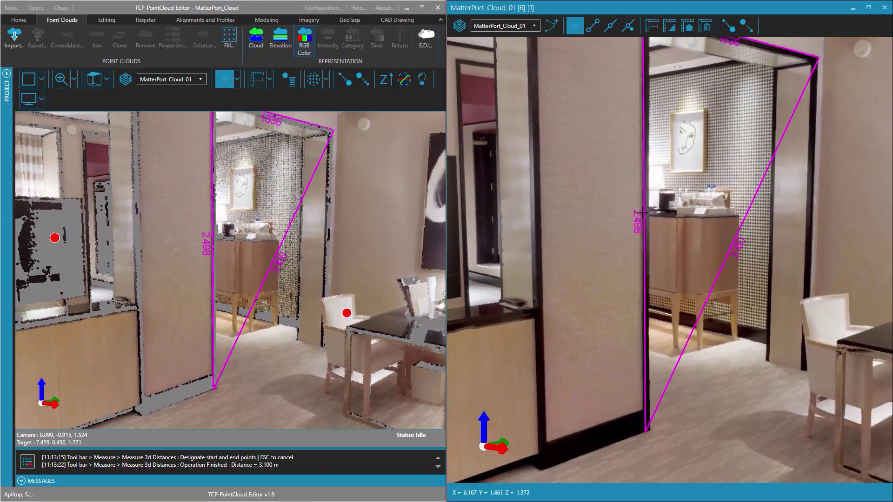
scroll(642, 212, up, 5)
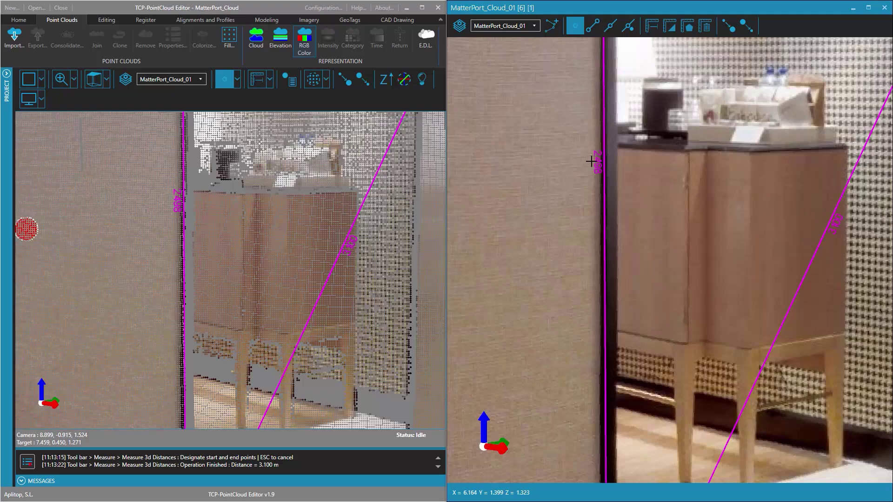
drag(774, 212, 774, 172)
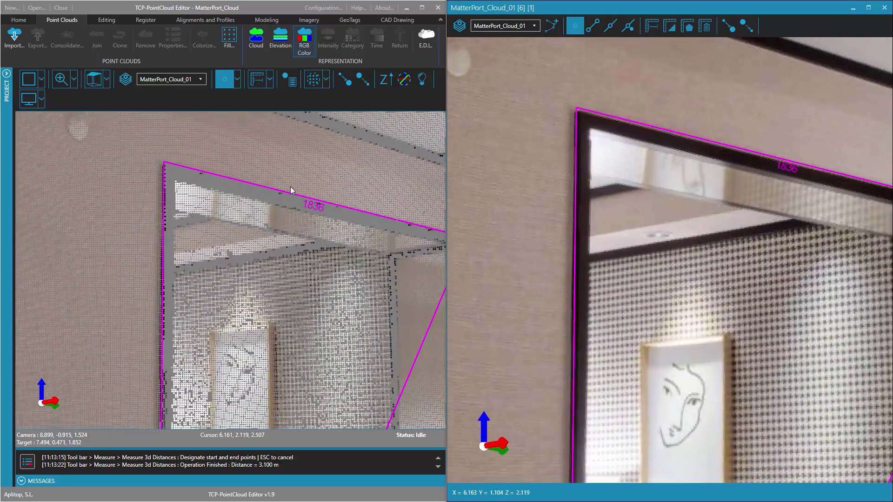
mouse_move(322, 230)
mouse_down()
mouse_move(324, 267)
mouse_move(289, 263)
mouse_up()
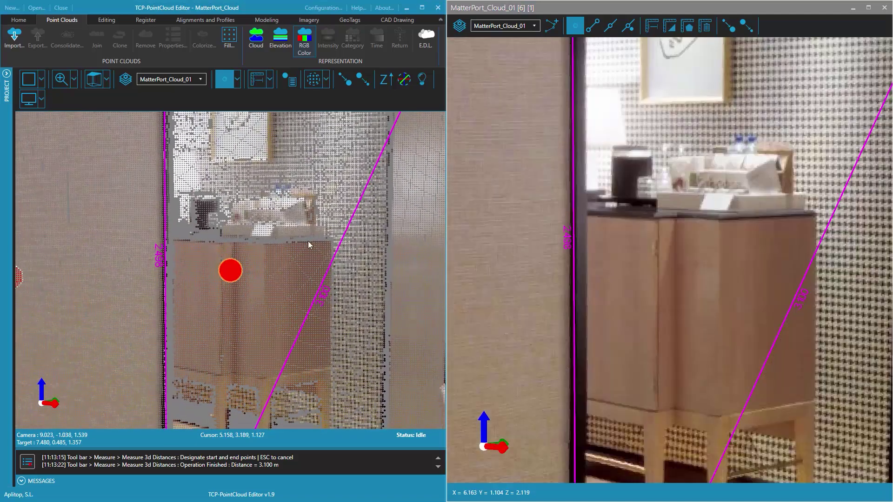
drag(638, 196, 667, 172)
drag(625, 266, 631, 259)
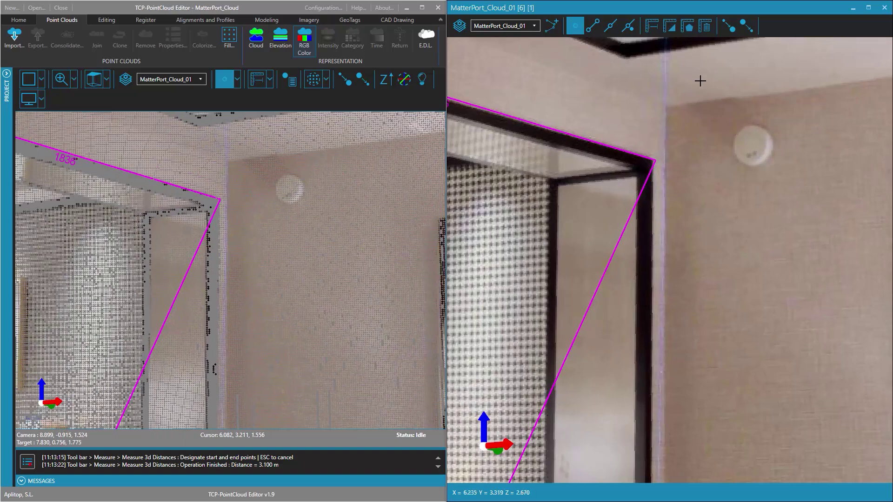
click(706, 29)
- Draw a closed 3D polyline in the panorama through the corners of the ceiling panel, along the inner edge of its dark border
drag(583, 295, 585, 245)
click(552, 26)
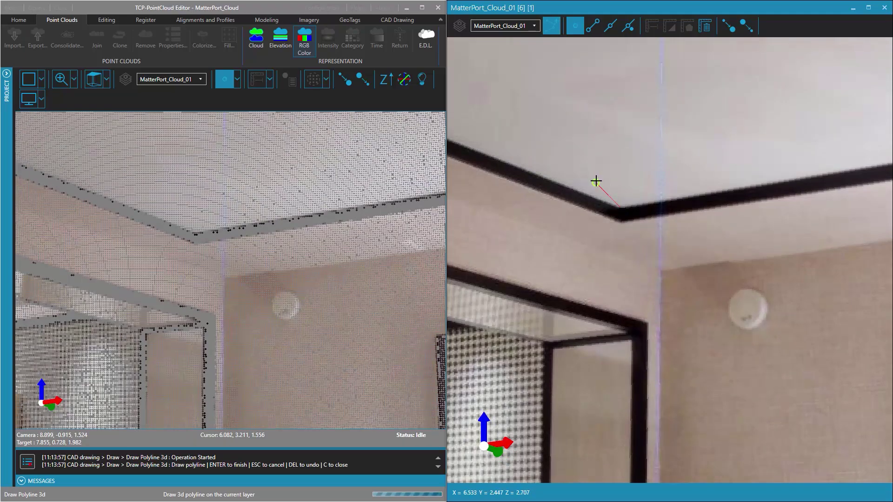
drag(596, 182, 532, 181)
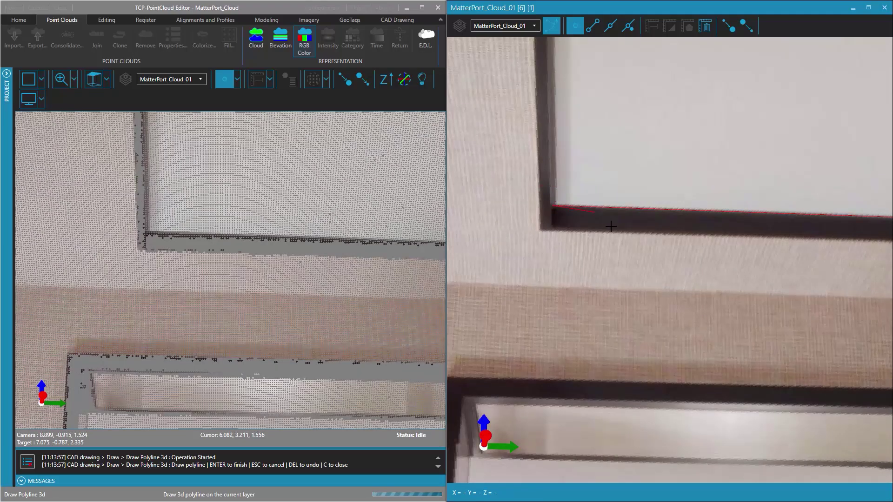
drag(612, 225, 754, 229)
drag(684, 224, 737, 320)
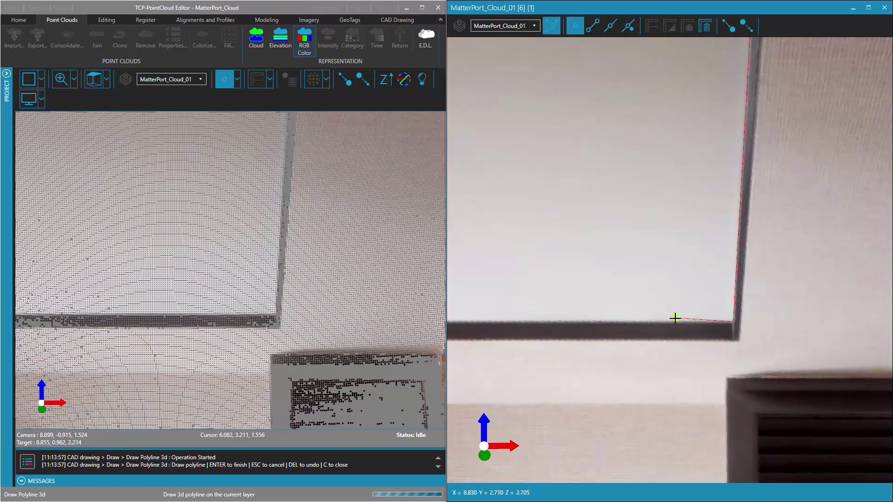
drag(666, 319, 590, 322)
key(c)
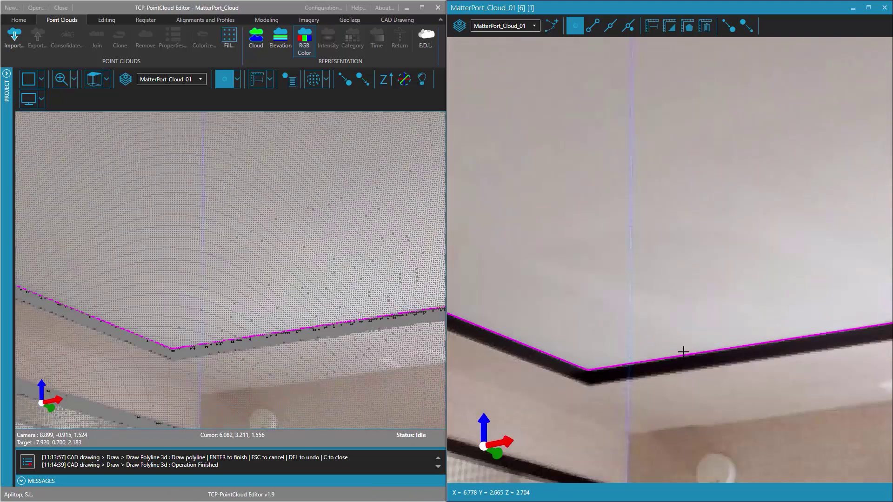
- Measure the distance in the panorama between two corners along the outer edge of the ceiling panel's dark border
drag(683, 353, 644, 314)
scroll(629, 333, up, 4)
drag(624, 342, 619, 331)
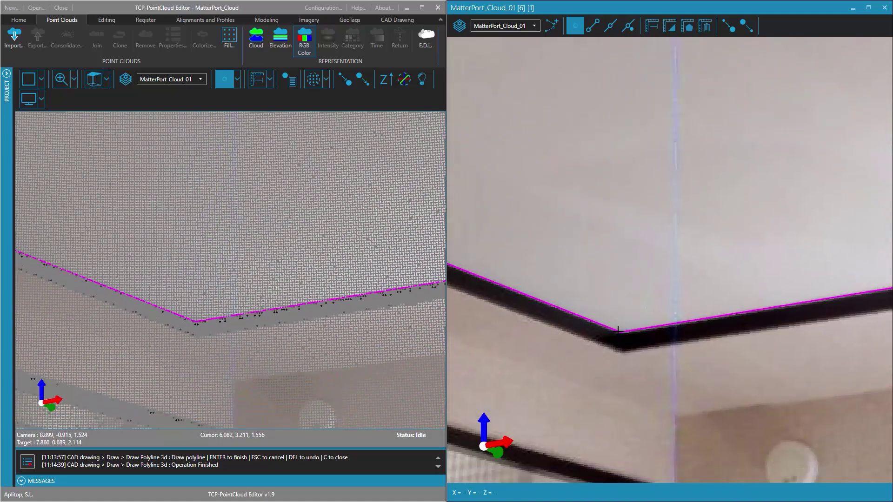
click(653, 27)
click(624, 353)
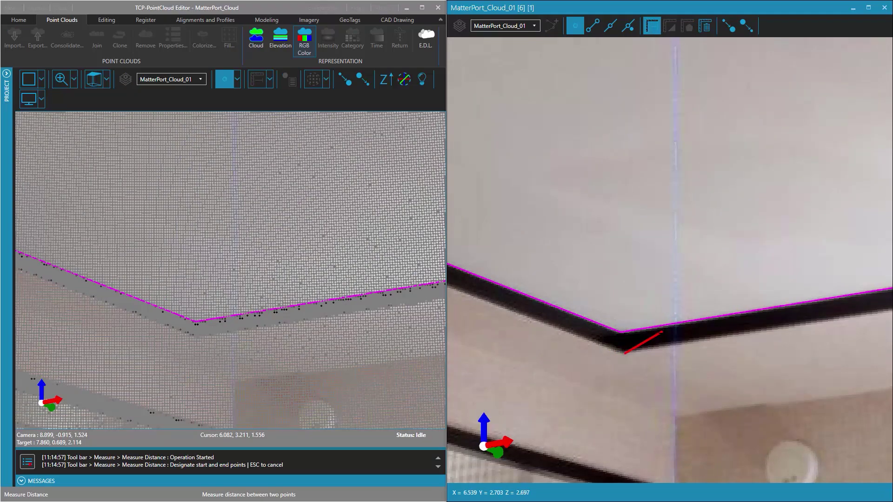
drag(663, 332, 755, 332)
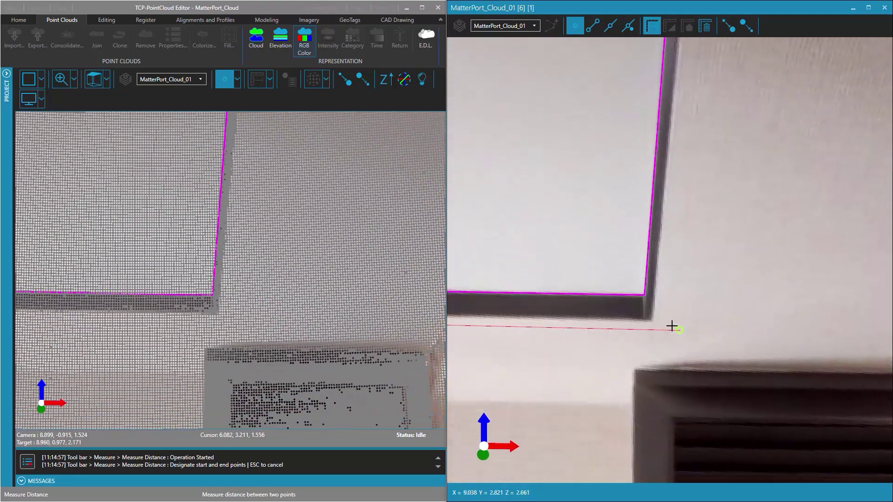
click(652, 321)
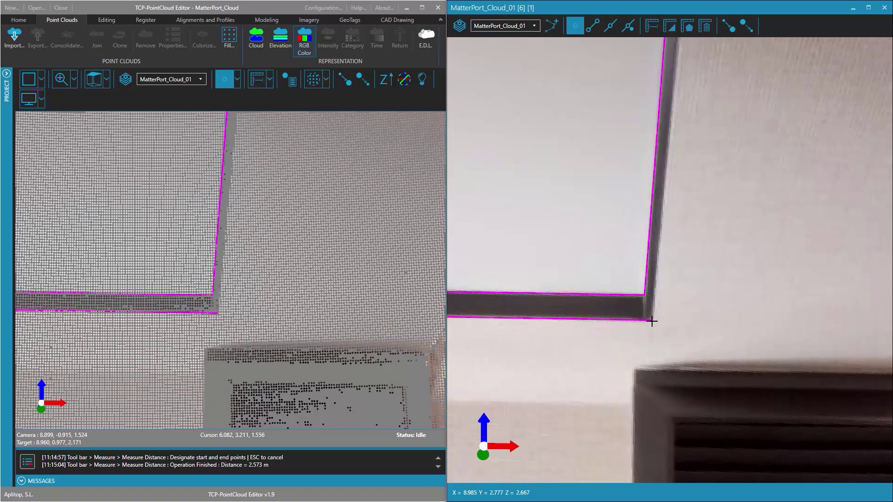
drag(640, 330, 593, 333)
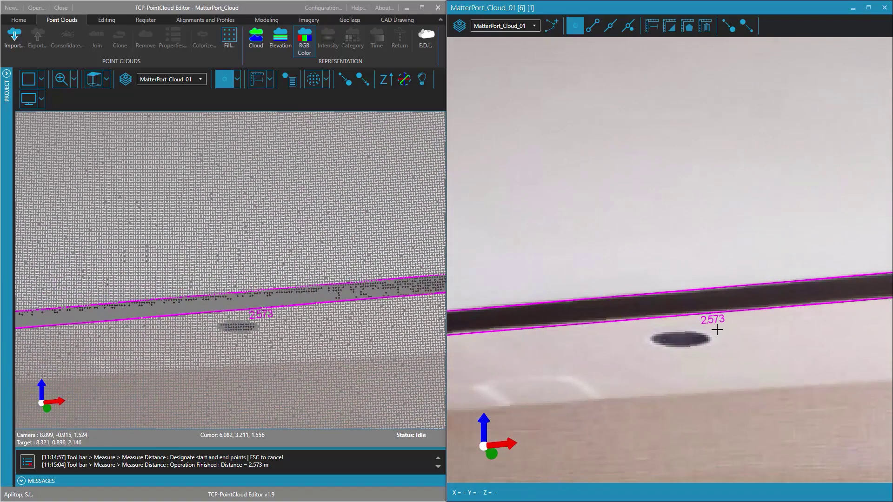
mouse_move(716, 330)
mouse_down()
mouse_move(708, 349)
mouse_move(696, 342)
mouse_up()
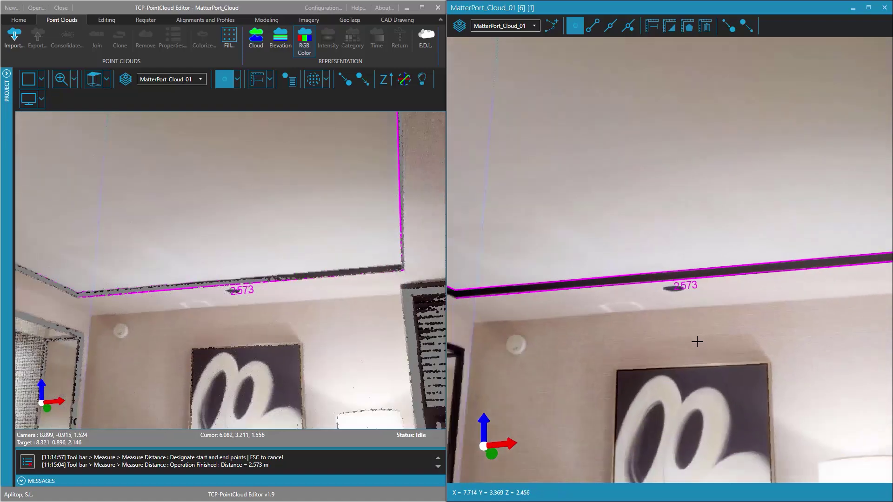
- Maximize the point cloud window and close the panorama window
click(422, 8)
drag(363, 191, 416, 196)
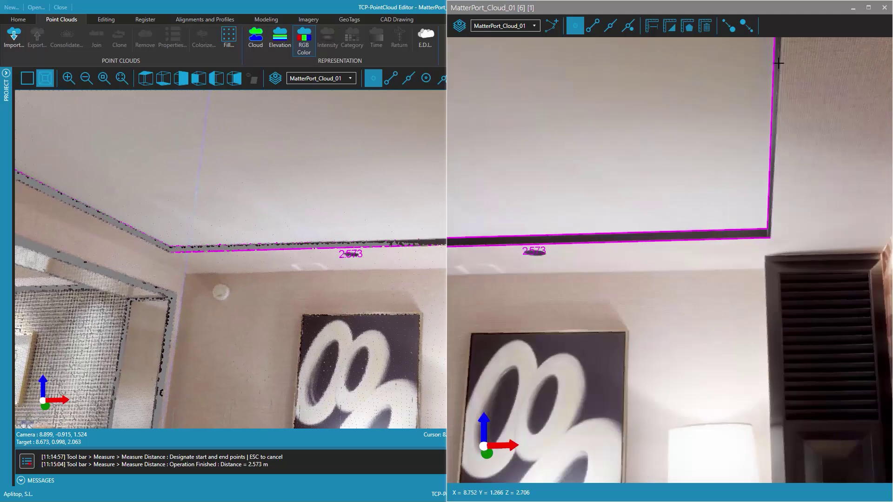
click(884, 8)
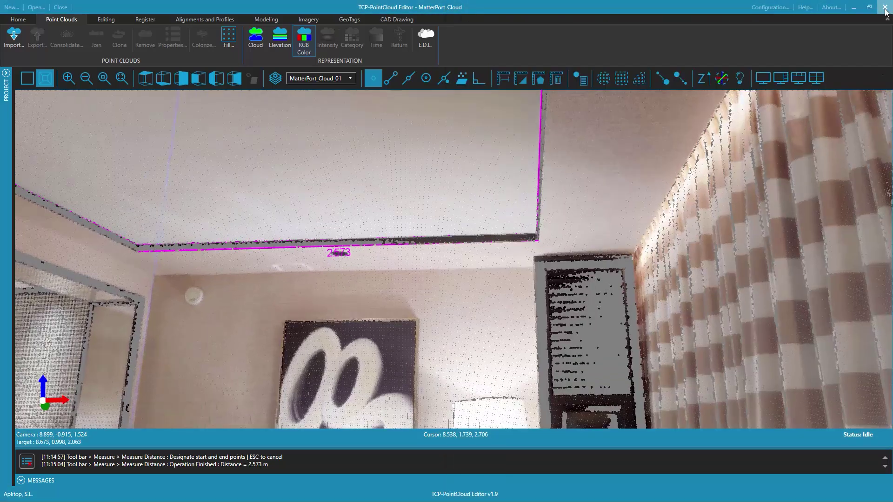
- Turn on the Keep option so the CAD drawing stays displayed in front of the point cloud
click(393, 19)
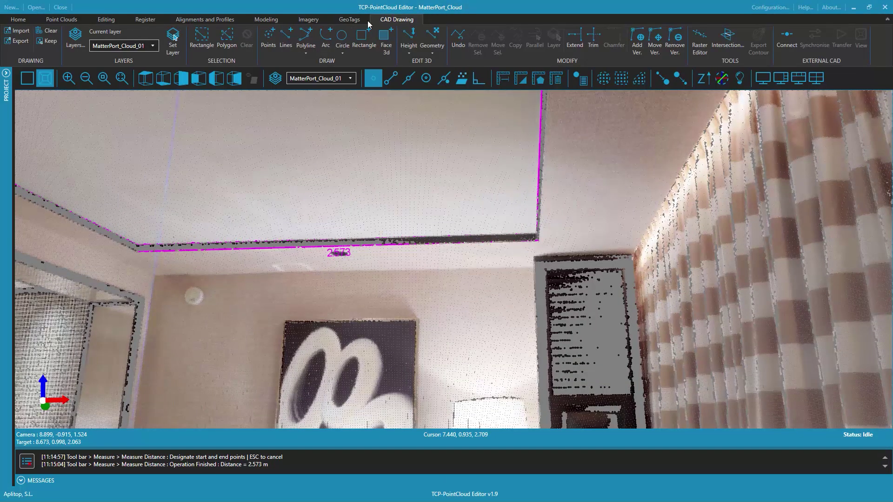
click(49, 41)
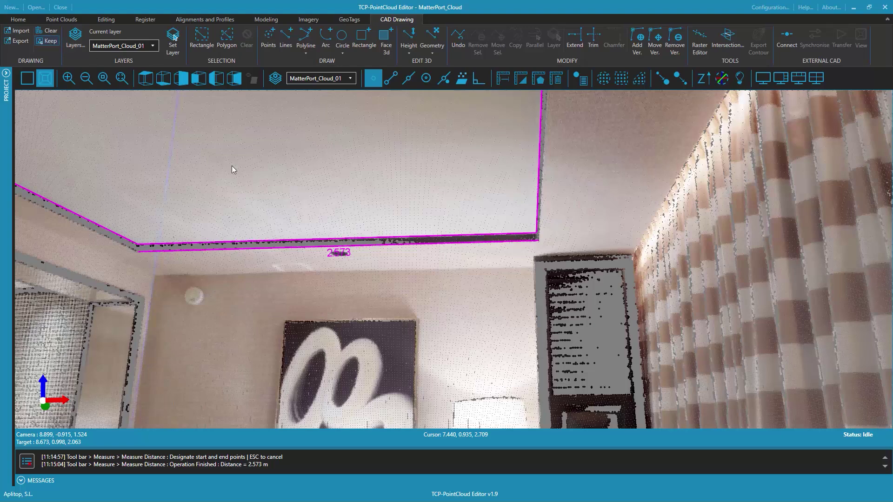
drag(457, 223, 459, 220)
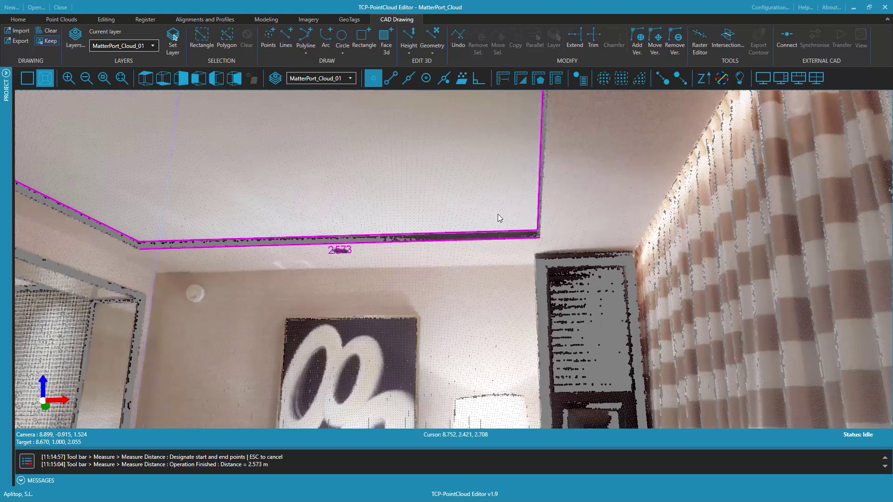
- Switch the camera navigation mode and examine the ceiling polyline and its measured edge on the point cloud from outside the room
click(722, 78)
drag(509, 208, 419, 277)
middle_drag(419, 276, 569, 253)
drag(437, 295, 633, 319)
scroll(572, 298, up, 5)
middle_drag(713, 319, 553, 259)
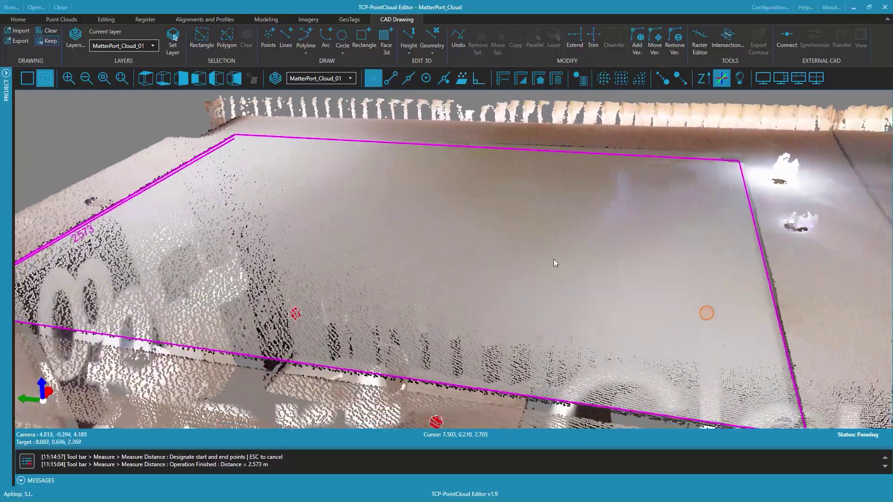